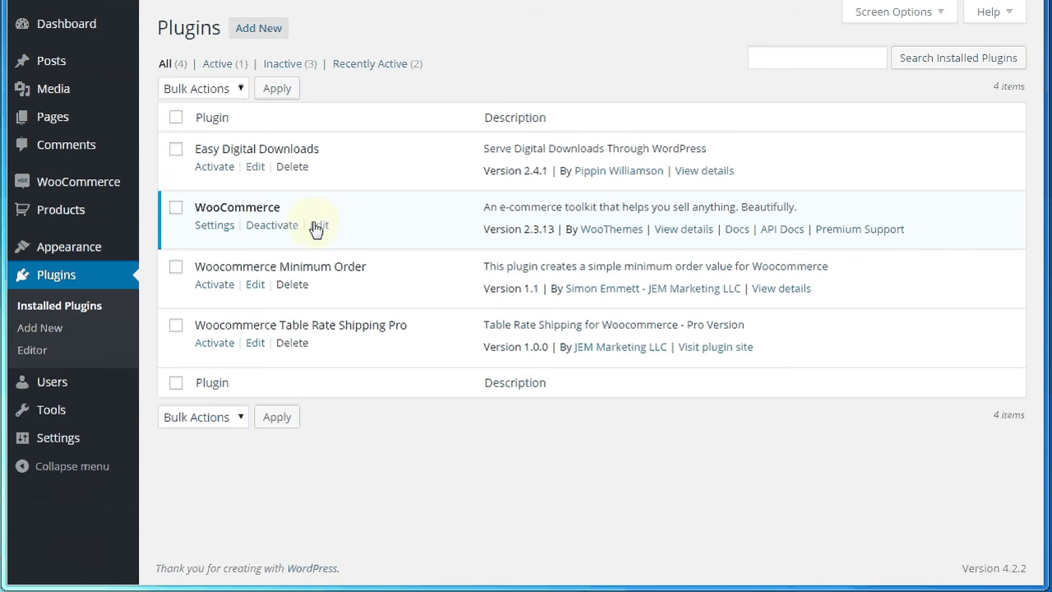
Search the directory of new plugins for "easy table rate shipping".
left_click(274, 31)
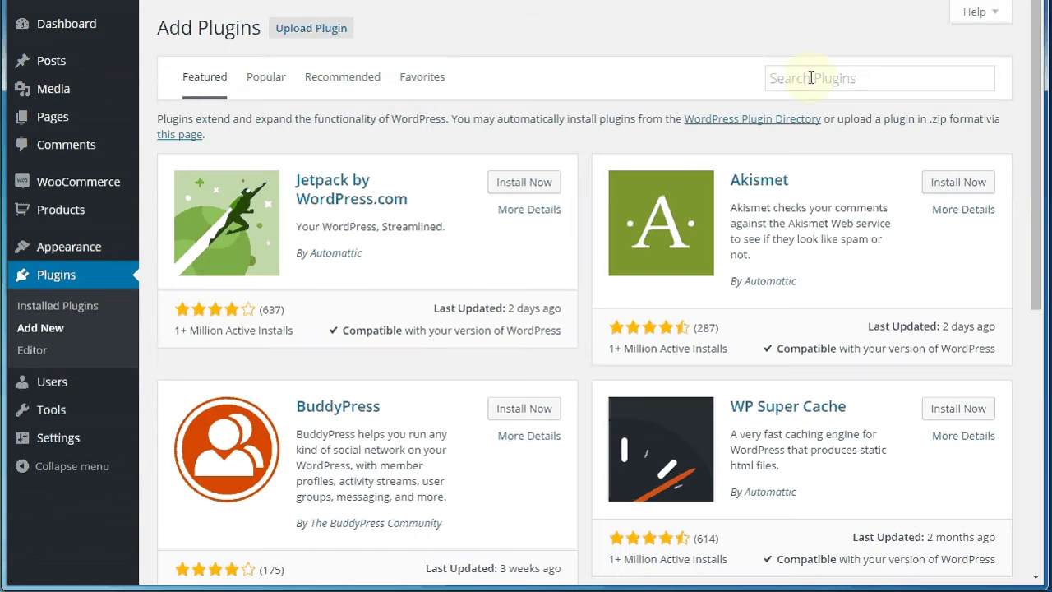
left_click(811, 77)
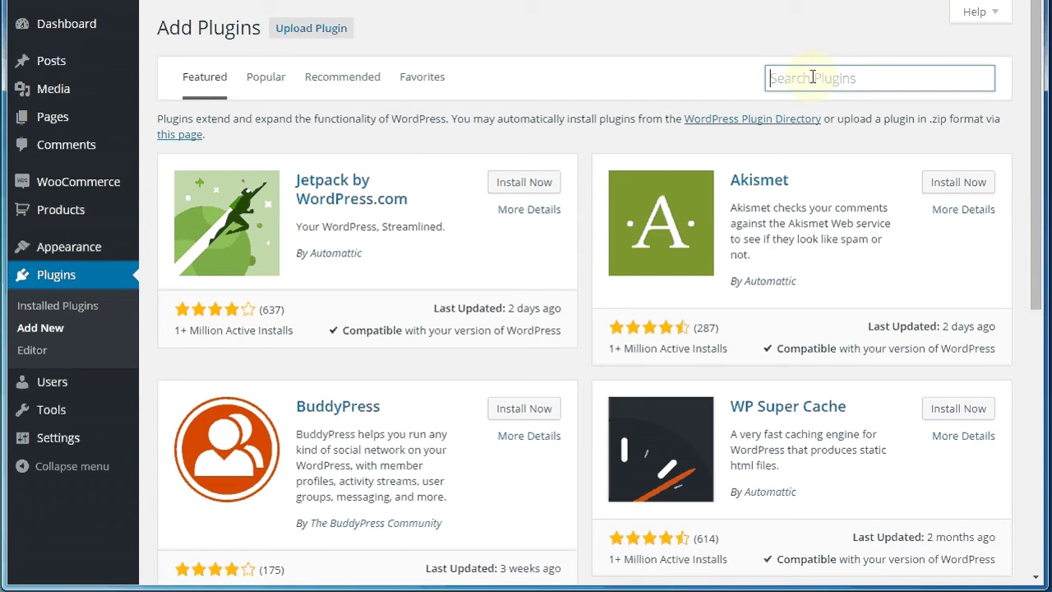
type("easy table rate shipping")
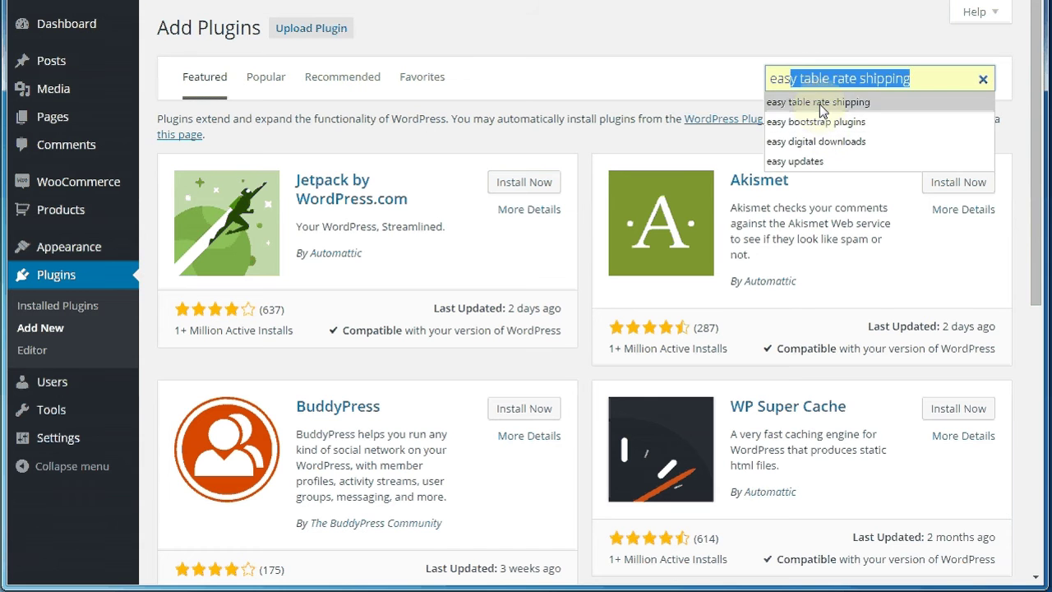
left_click(819, 103)
key("Return")
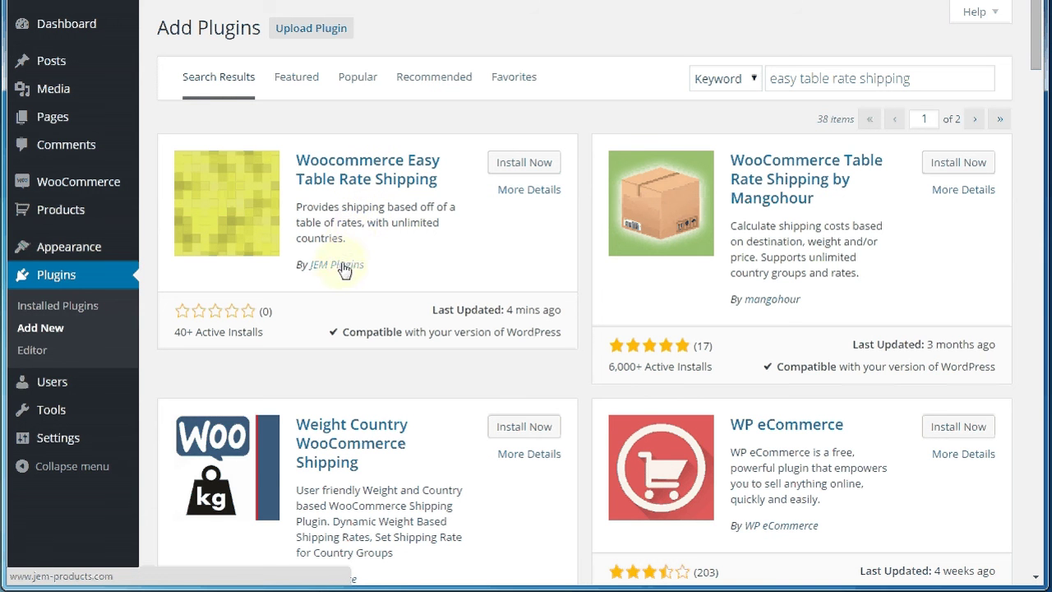
Install and activate the Woocommerce Easy Table Rate Shipping plugin by JEM Plugins.
left_click(530, 162)
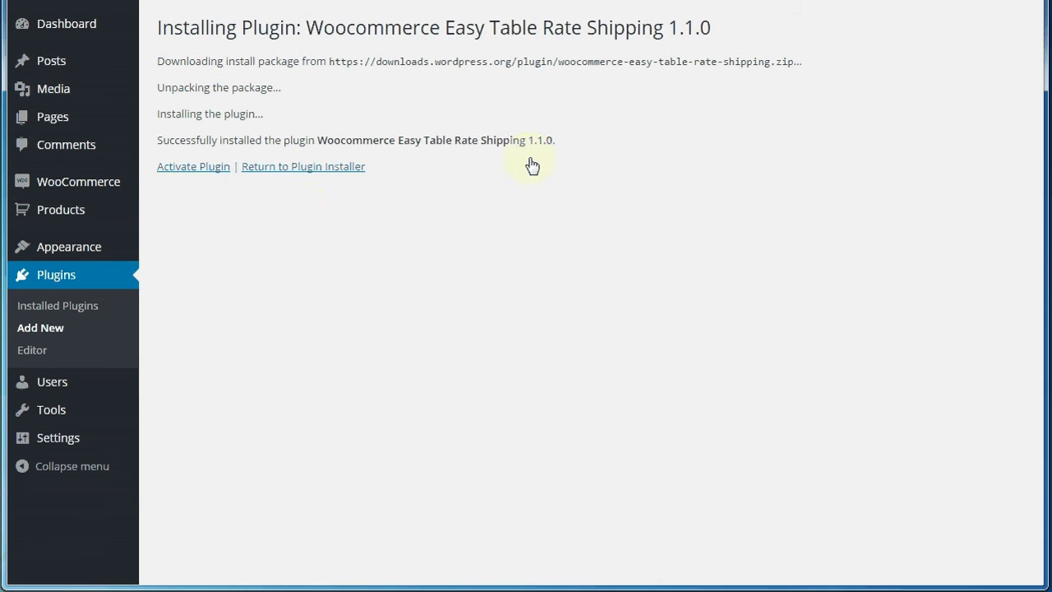
left_click(194, 168)
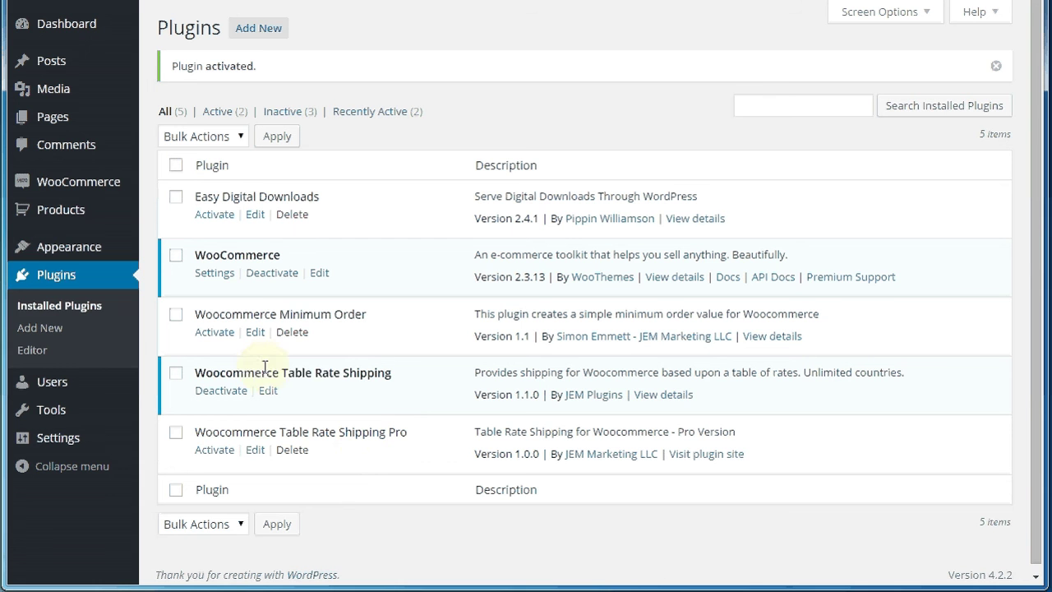
left_click_drag(243, 372, 338, 361)
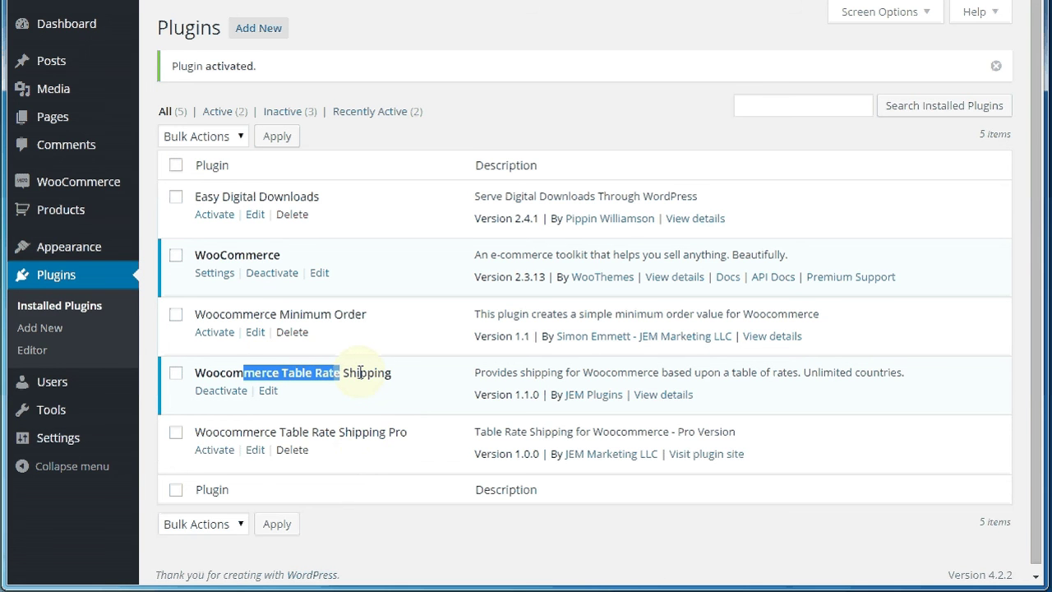
left_click(360, 371)
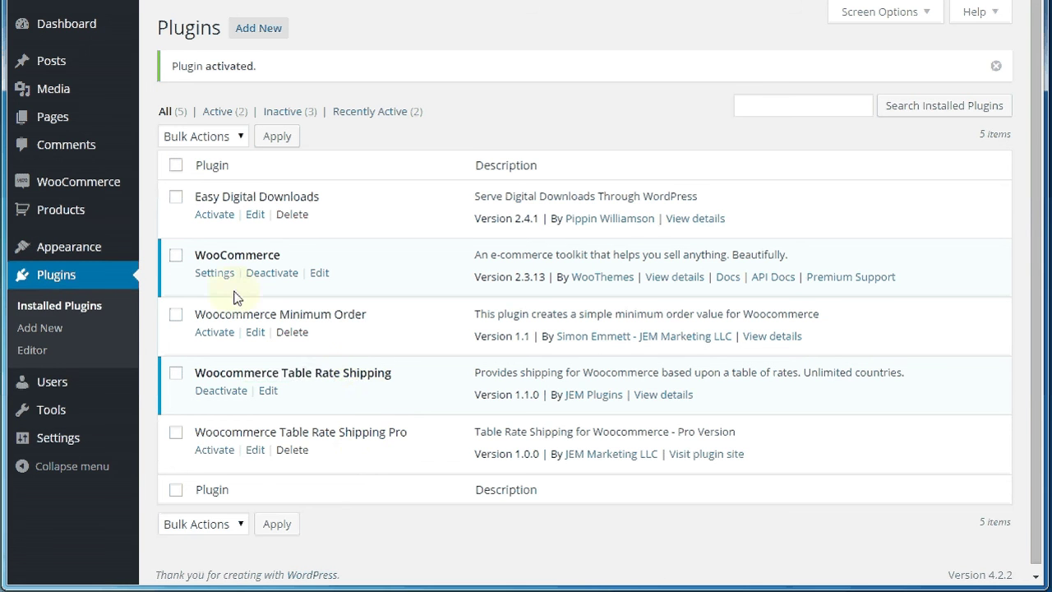
Open the Table Rate options in WooCommerce's shipping settings.
left_click(88, 191)
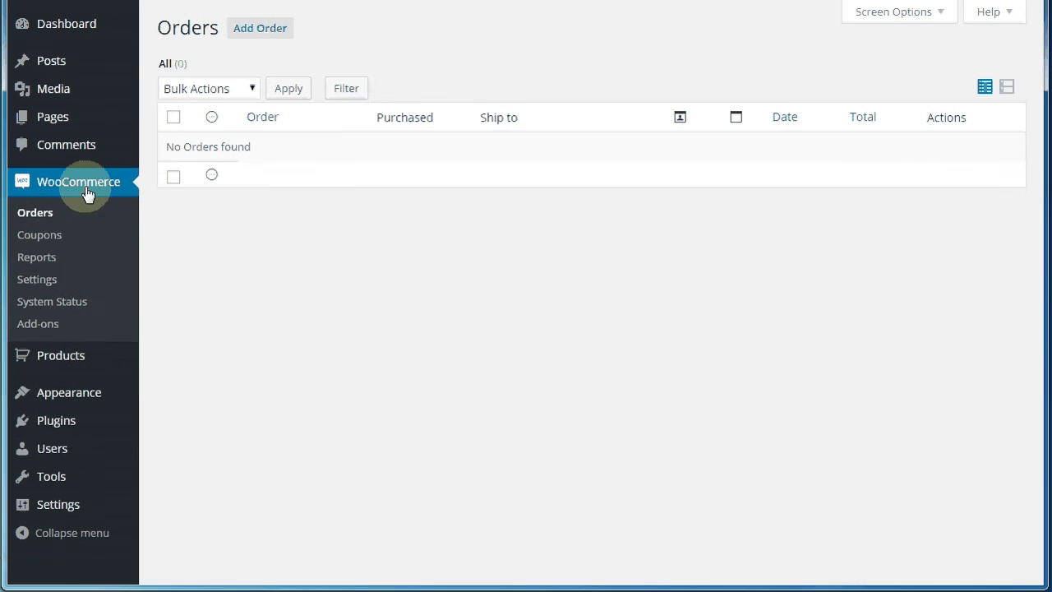
left_click(60, 285)
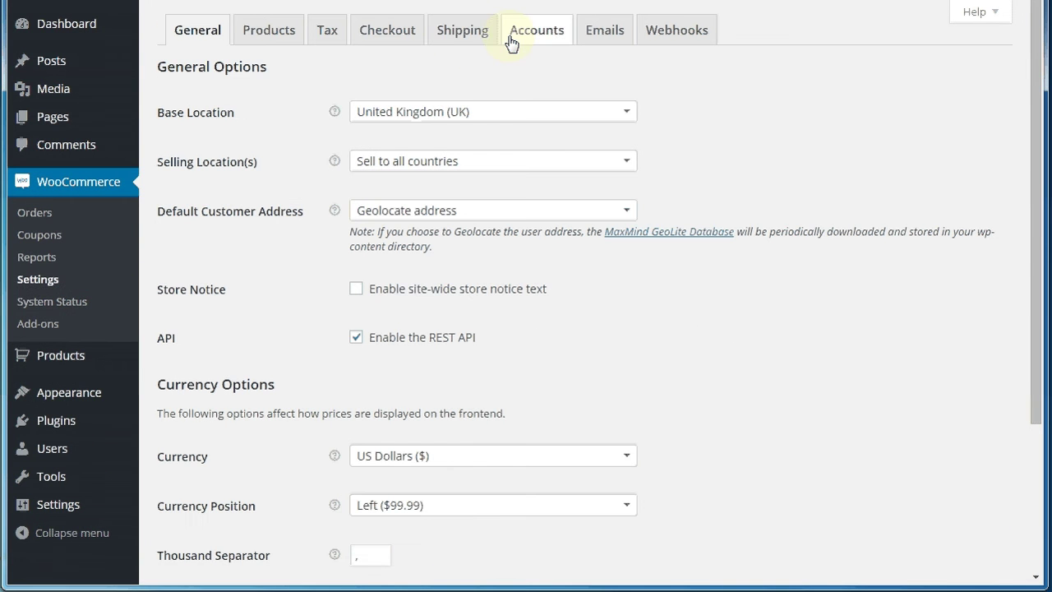
left_click(459, 41)
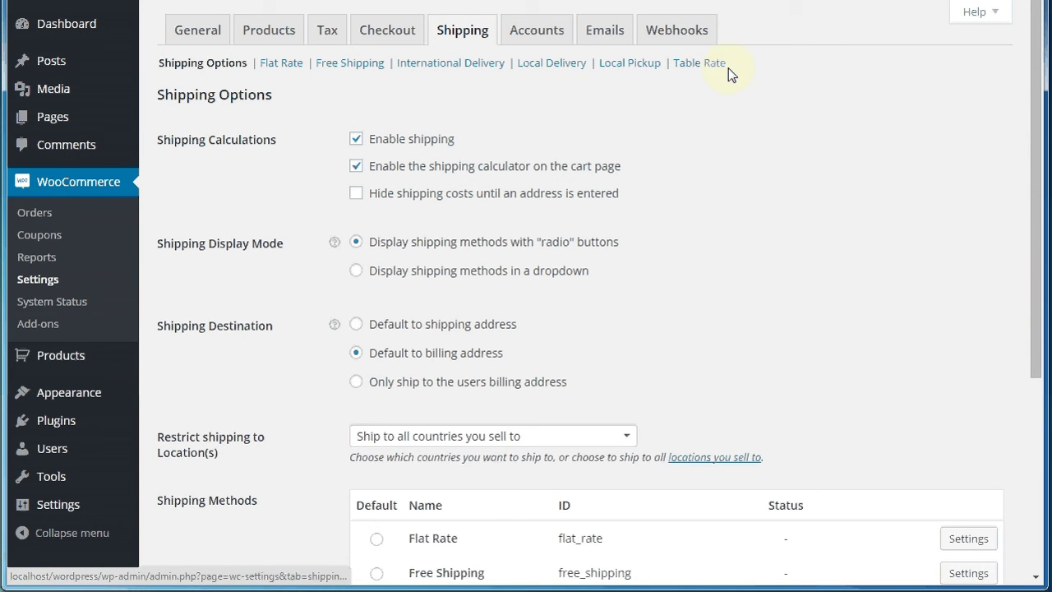
left_click(702, 66)
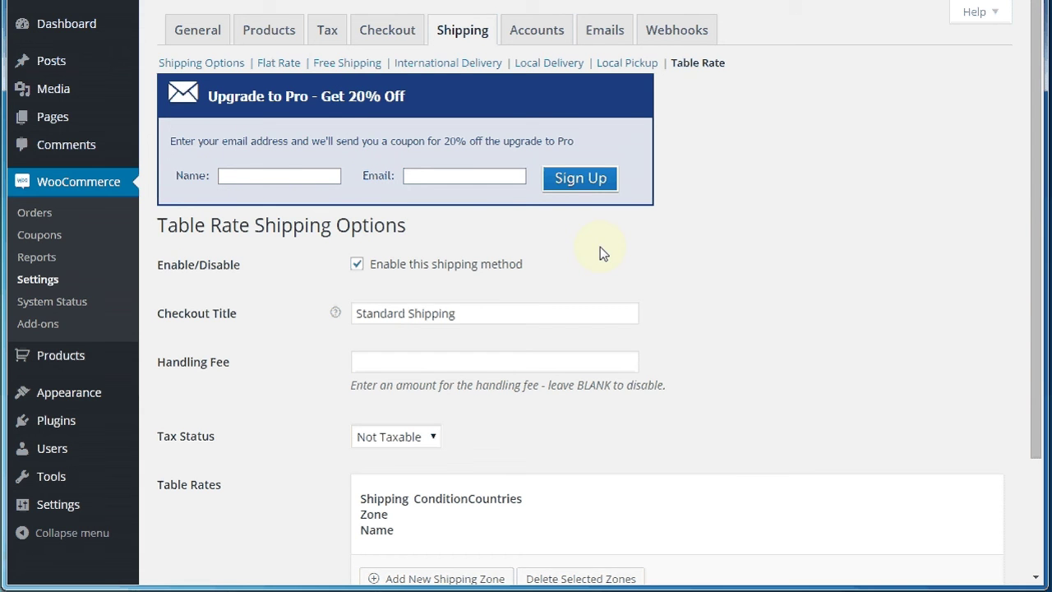
Add a new shipping zone named USA and set its condition to Total Price ($).
scroll(601, 252, "down", 3)
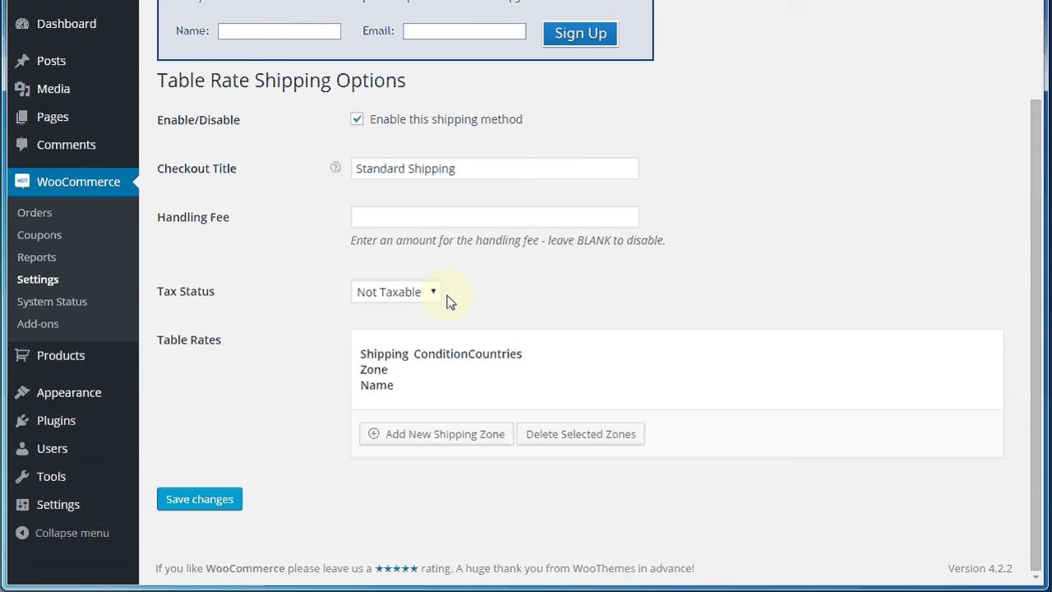
left_click(446, 434)
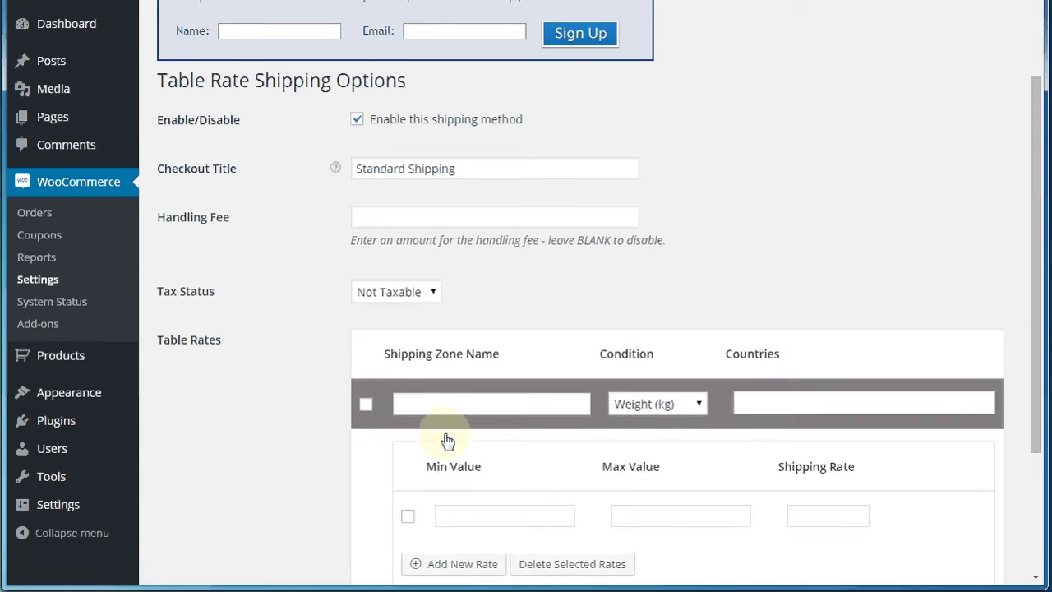
scroll(448, 436, "down", 2)
left_click(444, 239)
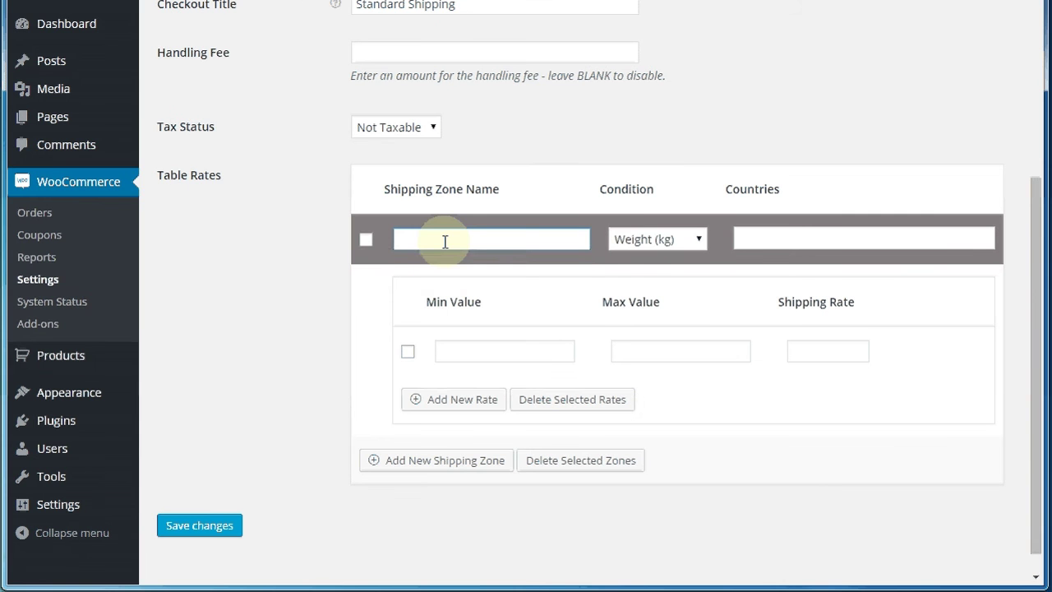
type("USA")
left_click(634, 241)
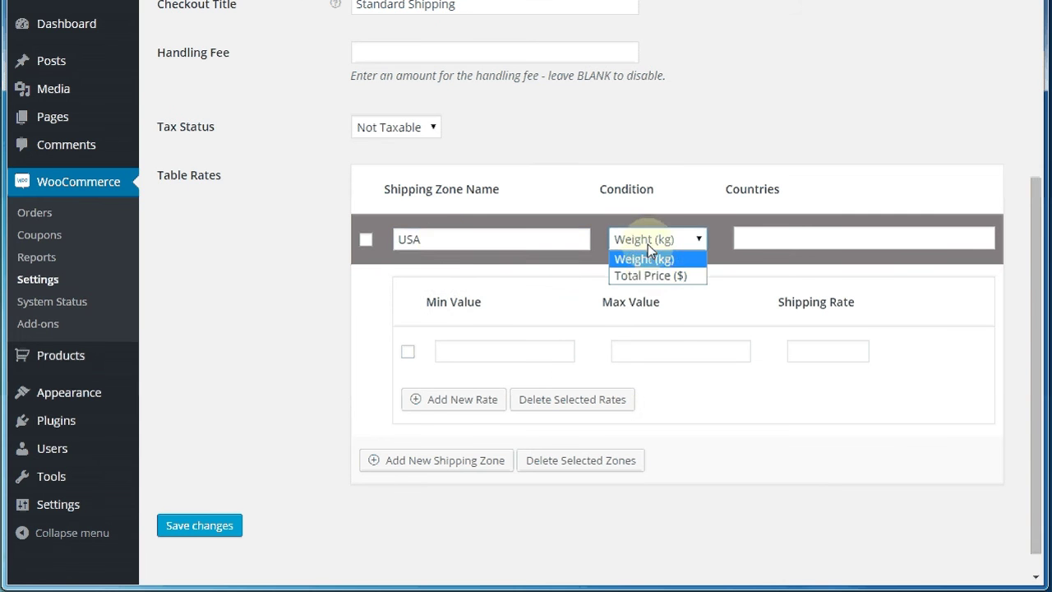
left_click(652, 274)
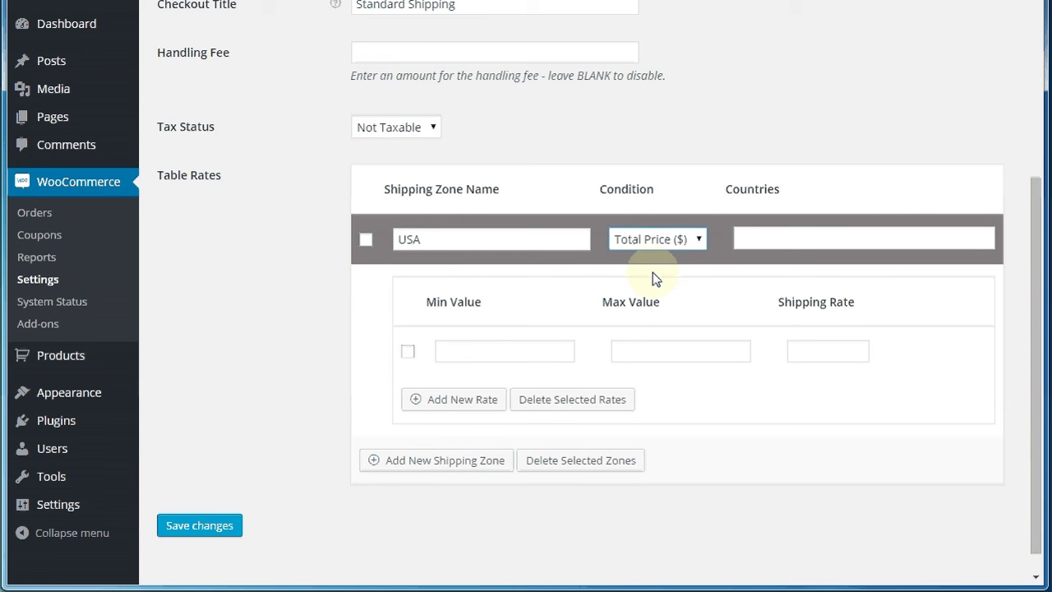
Assign United States (US) as the country of the USA shipping zone.
left_click(775, 241)
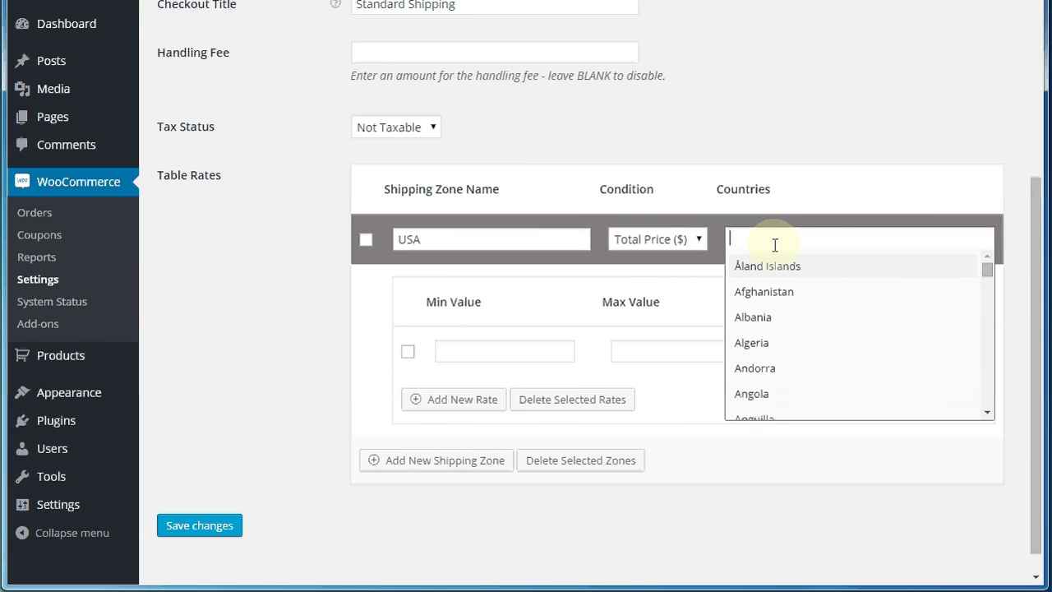
type("un")
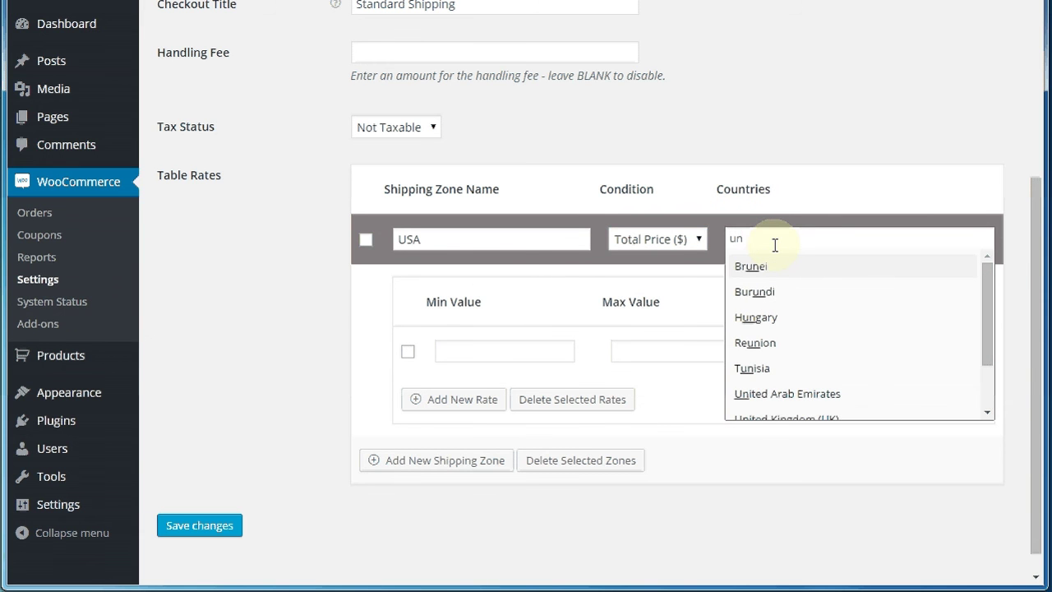
type("i")
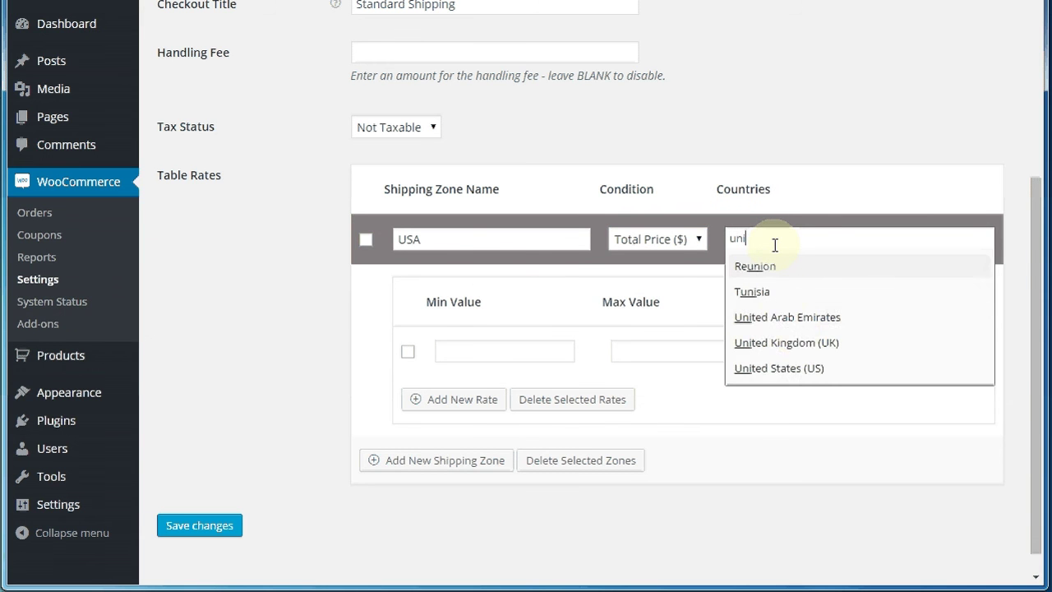
left_click(793, 369)
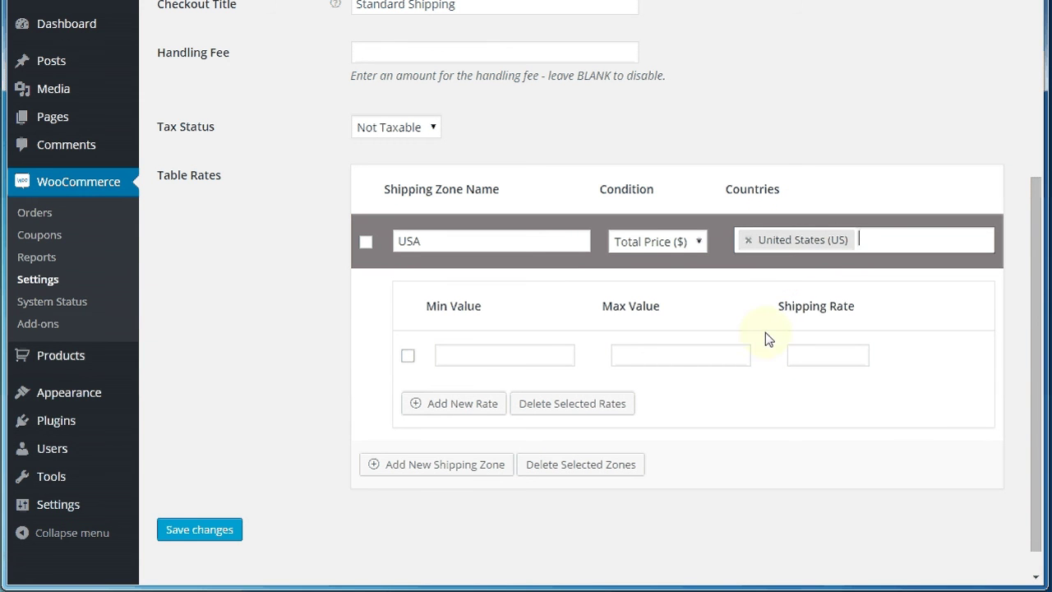
Add two more rate rows to the USA zone and fill the first row with min 0, max 49.99 and shipping rate 5.
left_click(437, 405)
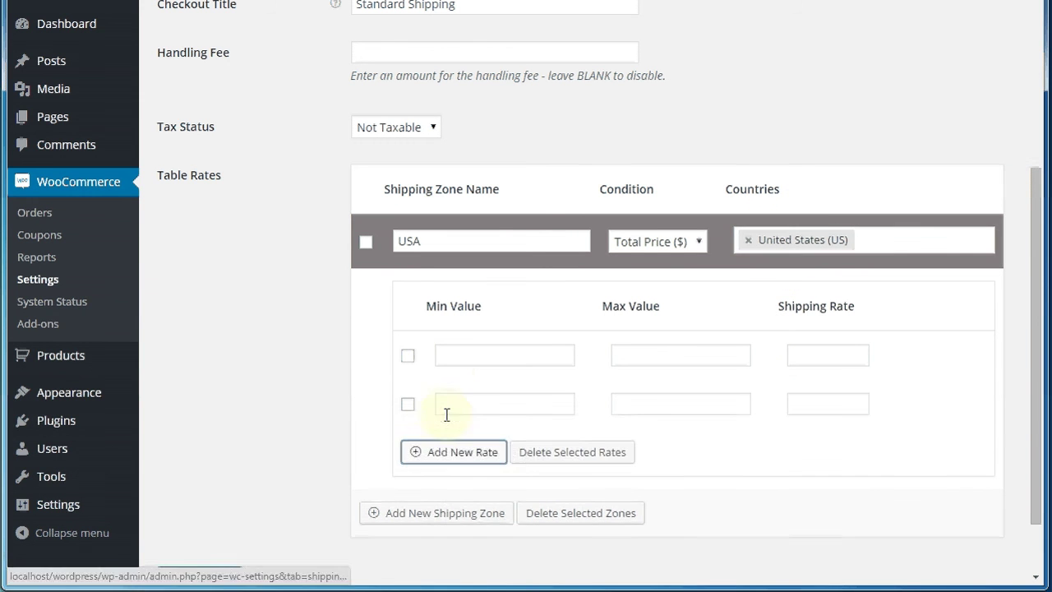
left_click(448, 451)
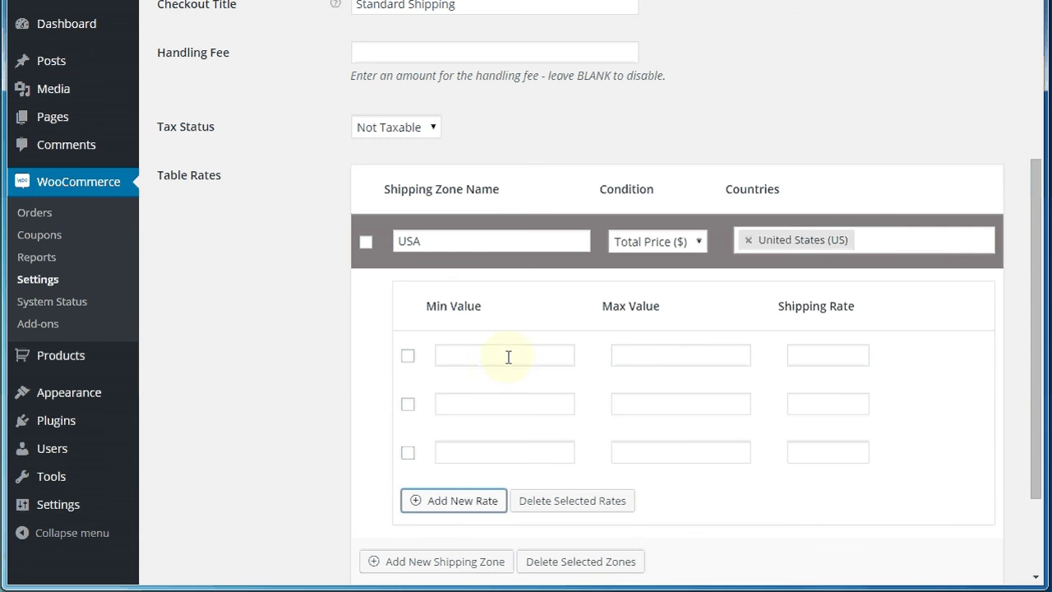
left_click(508, 356)
type("0")
key("Tab")
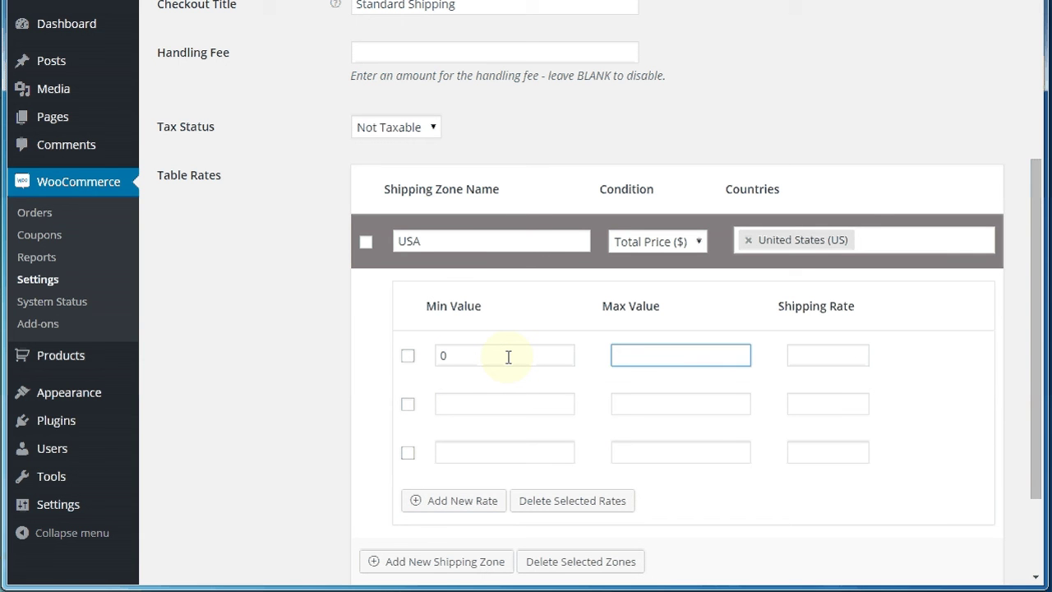
type("49.99")
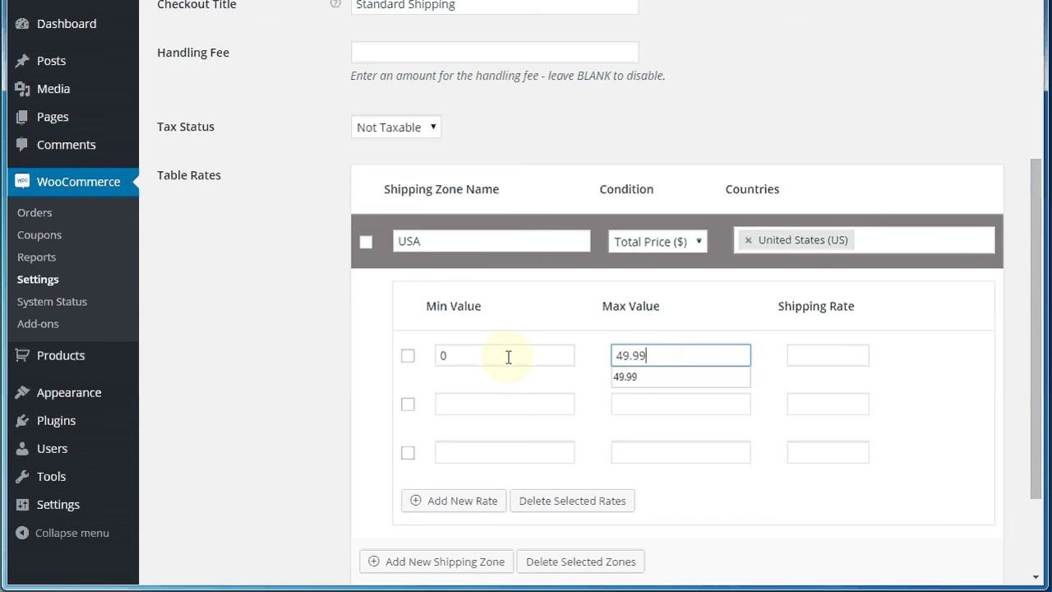
key("Tab")
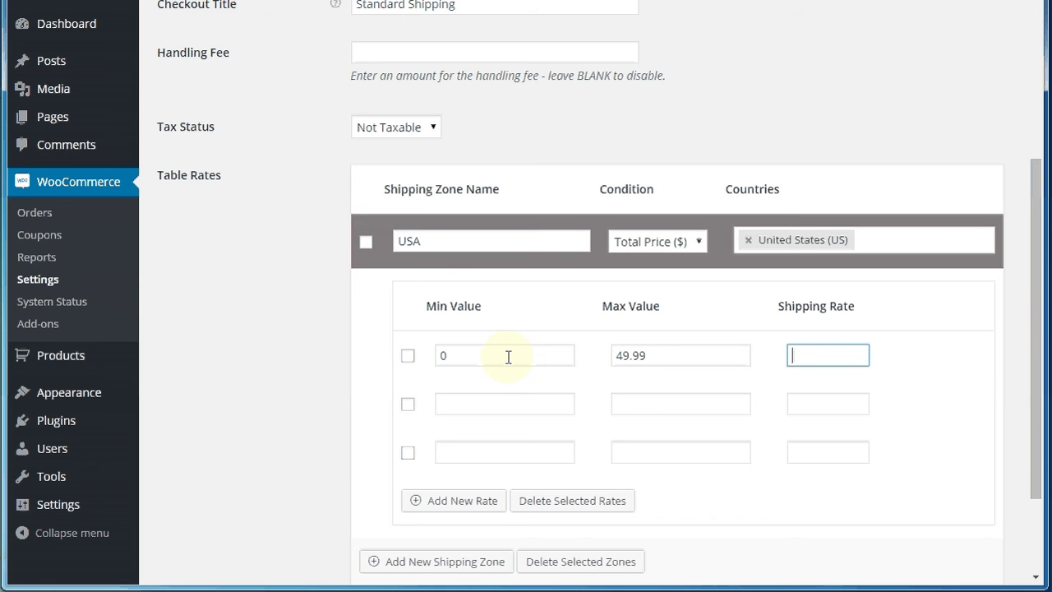
type("5")
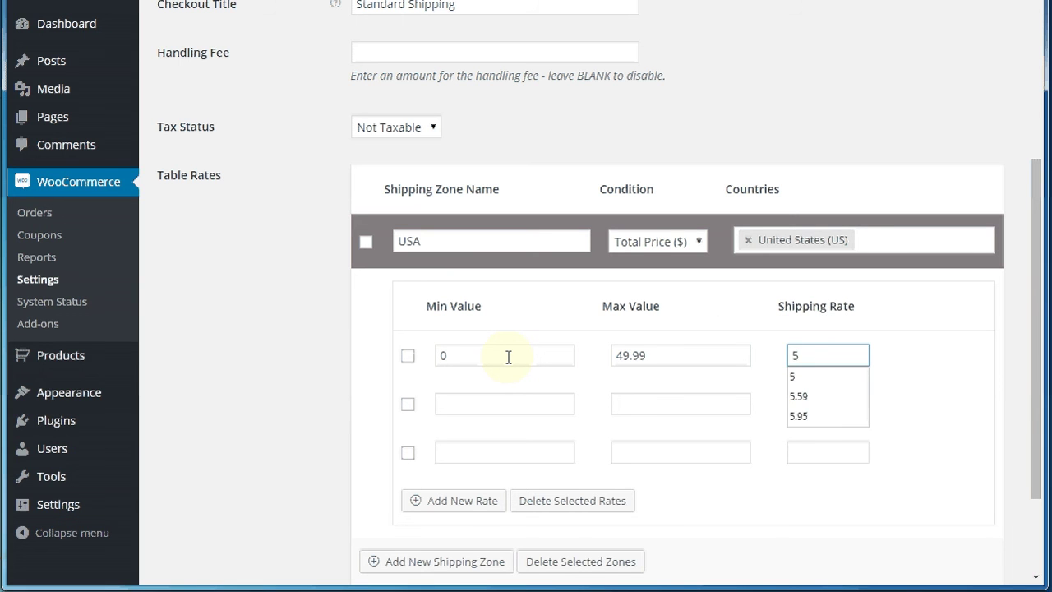
Fill the second rate row of the USA zone with min 50, max 99.99 and shipping rate 9.
key("Tab")
key("Tab")
type("50")
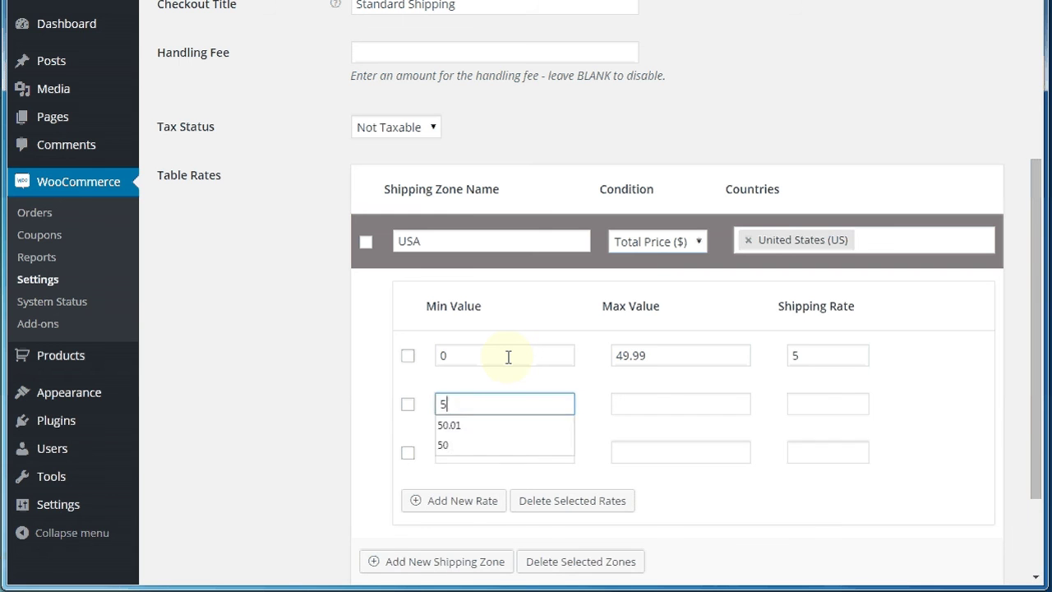
key("Tab")
type("99.99")
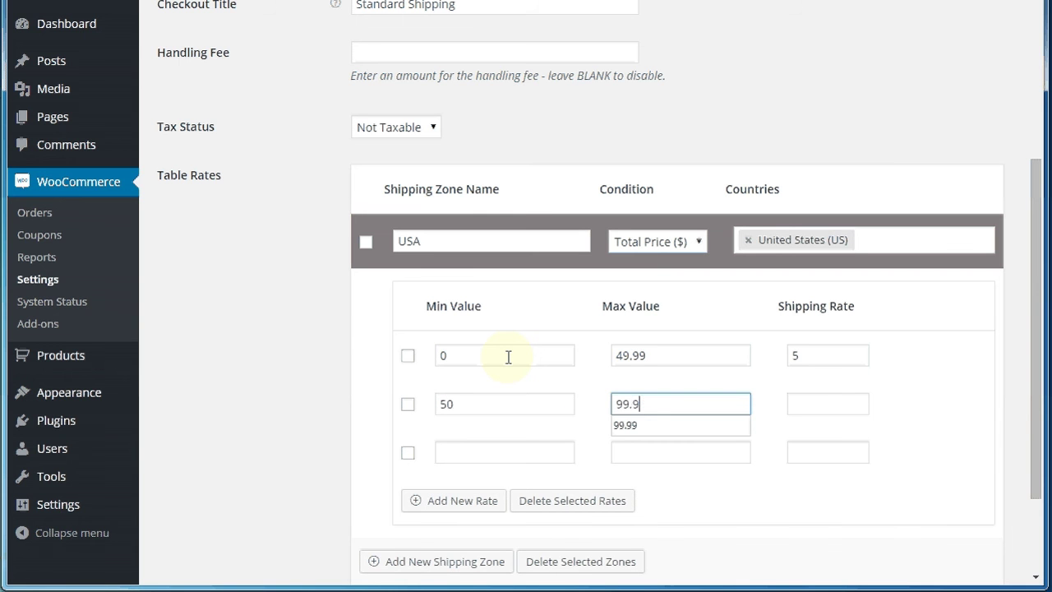
key("Tab")
type("9")
Fill the third rate row of the USA zone with min 100, max * and shipping rate 0.
key("Tab")
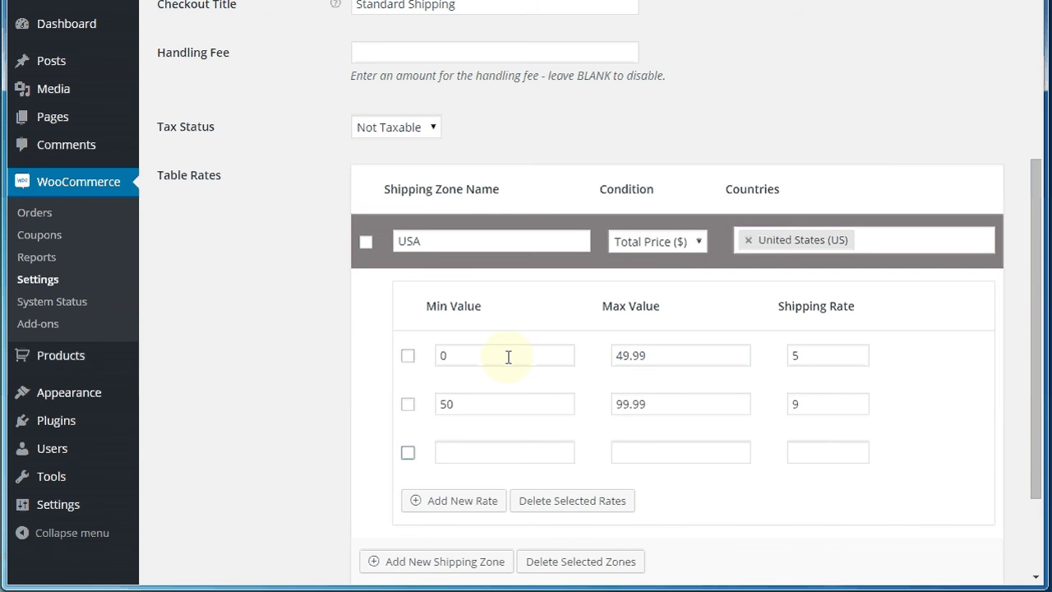
key("Tab")
type("100")
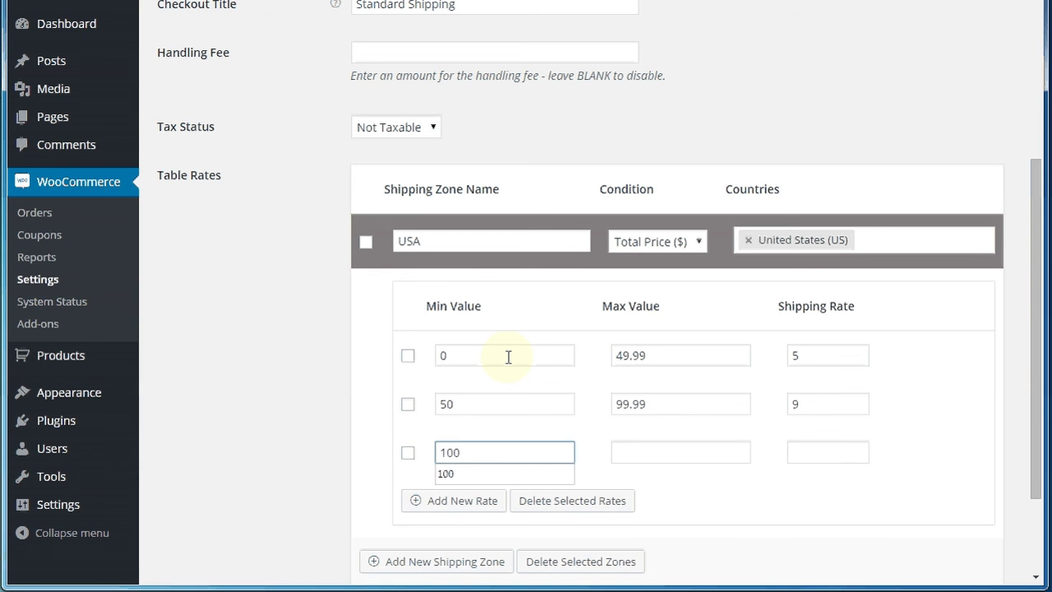
key("Tab")
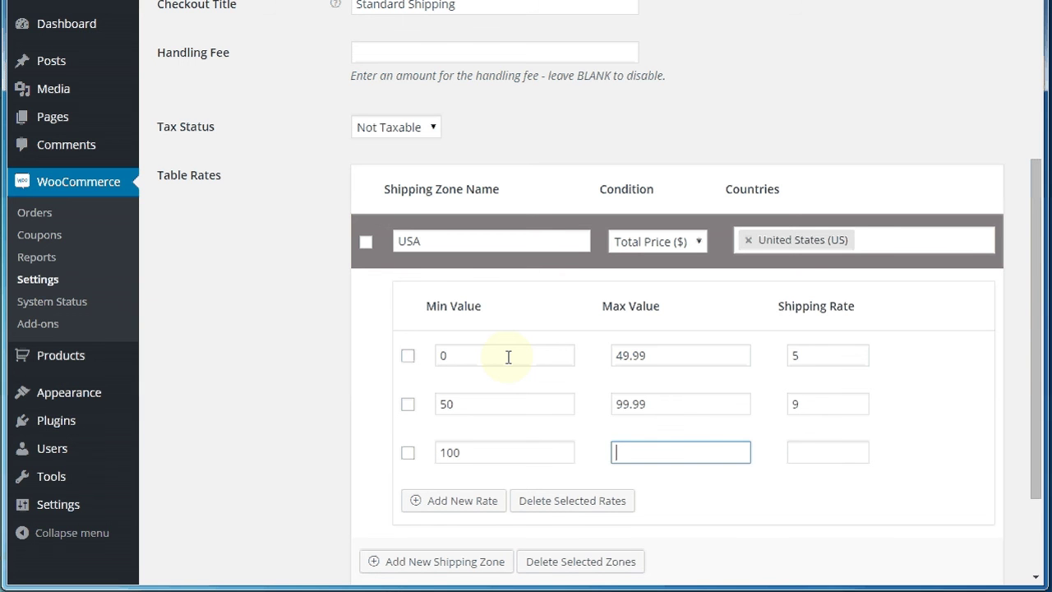
type("*")
key("Tab")
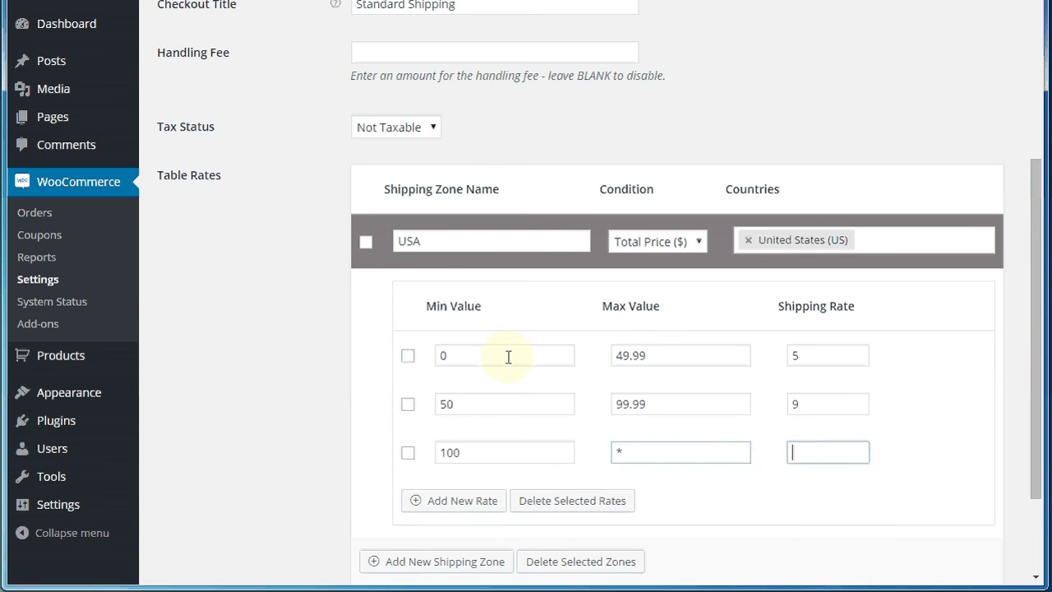
type("0")
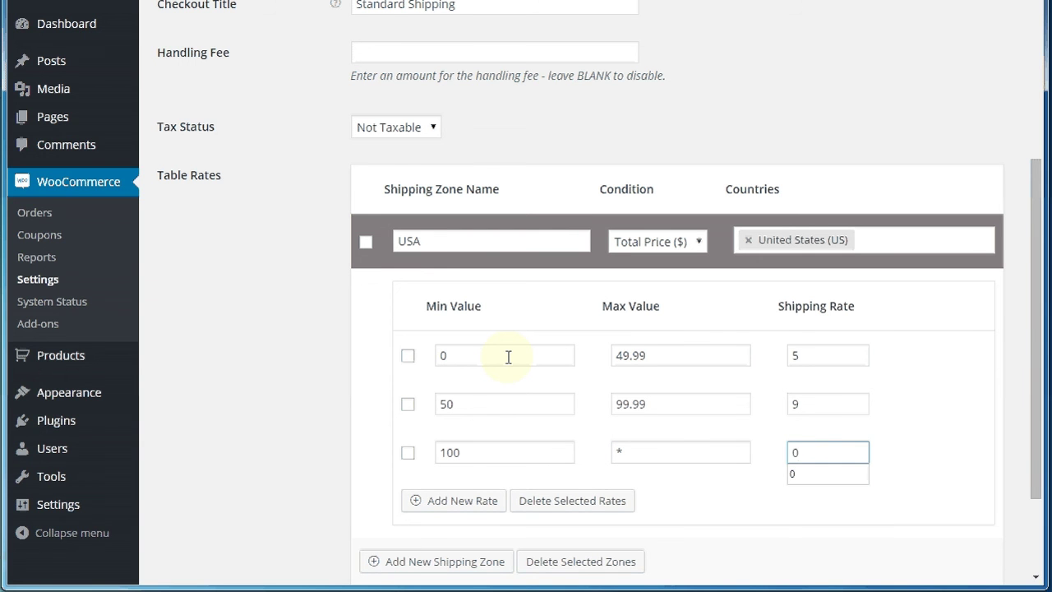
left_click(270, 359)
scroll(301, 369, "down", 2)
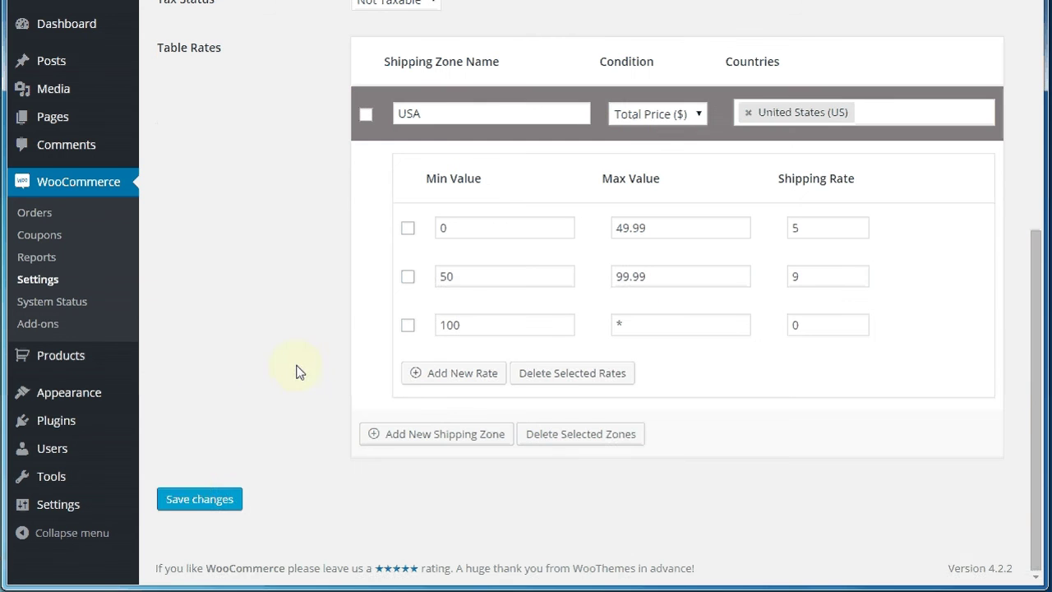
Save the table rate shipping settings with the USA zone and its three rates.
left_click(189, 503)
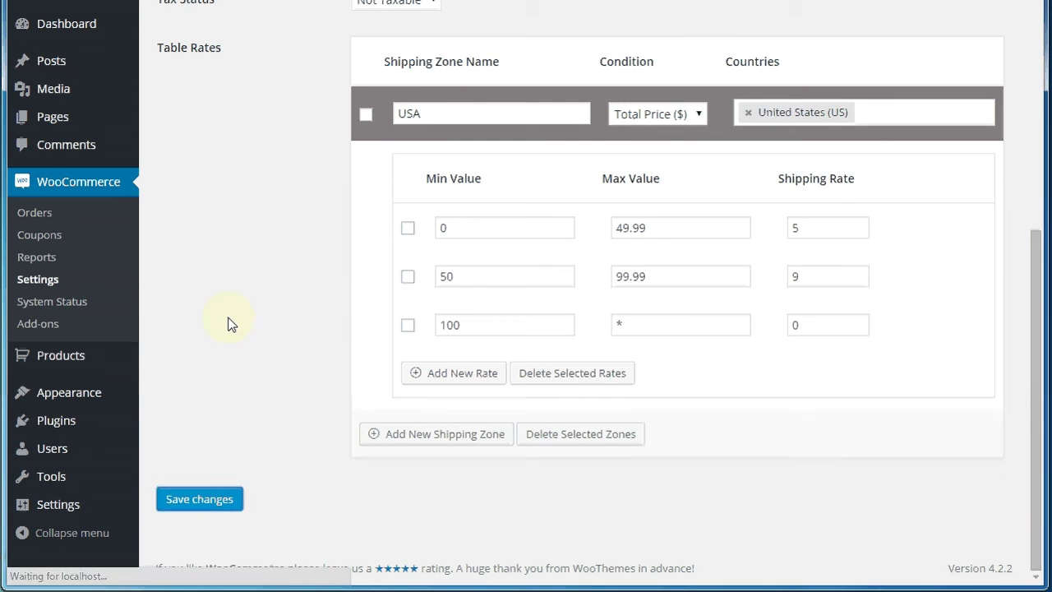
scroll(383, 362, "down", 2)
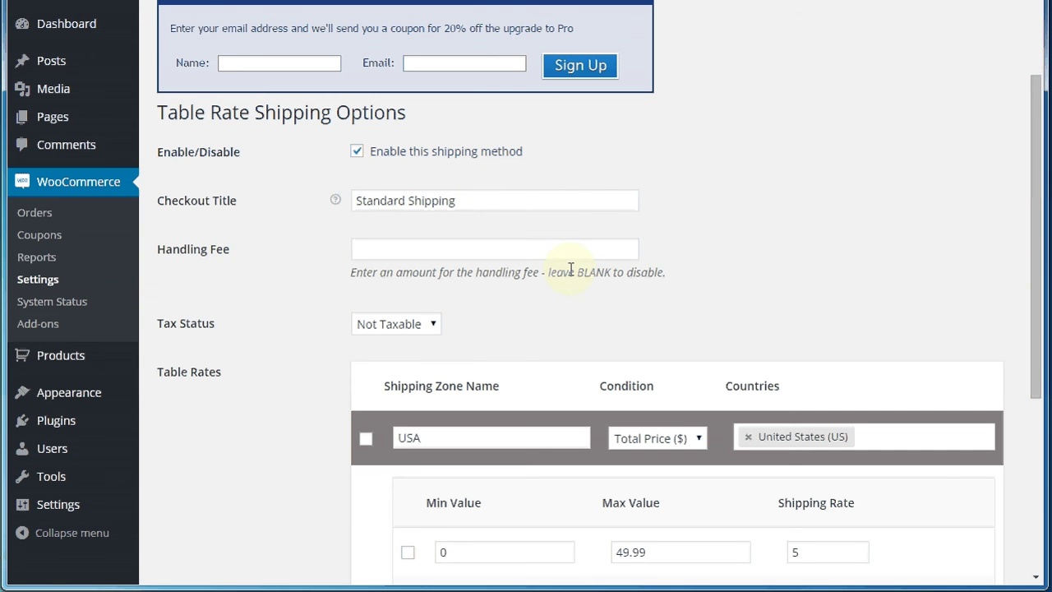
Switch to the Test Wordpress store page and add one Table Rate Shipping T-shirt and one Table Rate Shipping – Card to the cart.
left_click(564, 2)
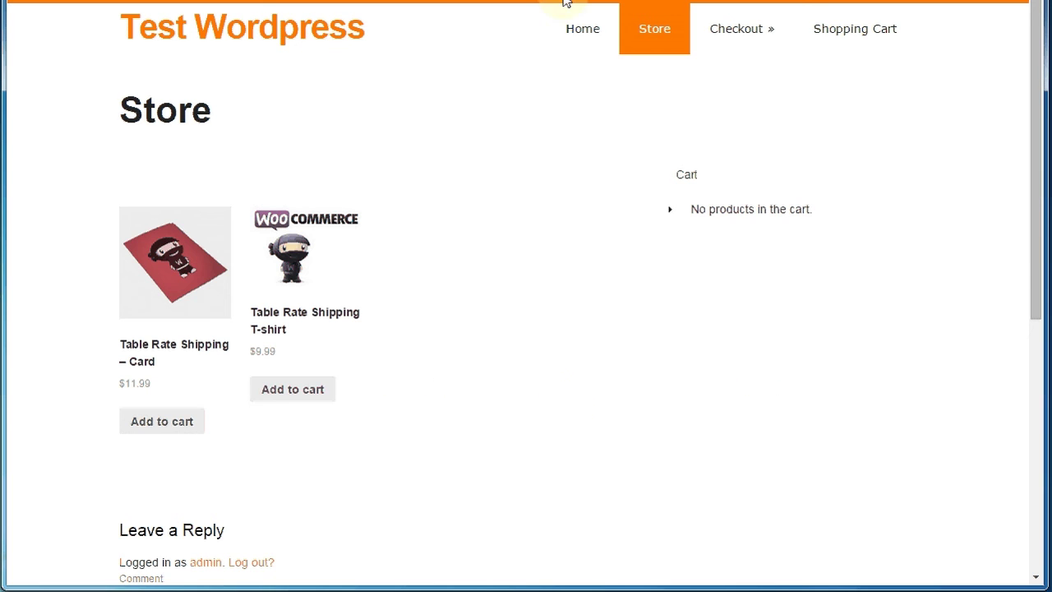
left_click(281, 389)
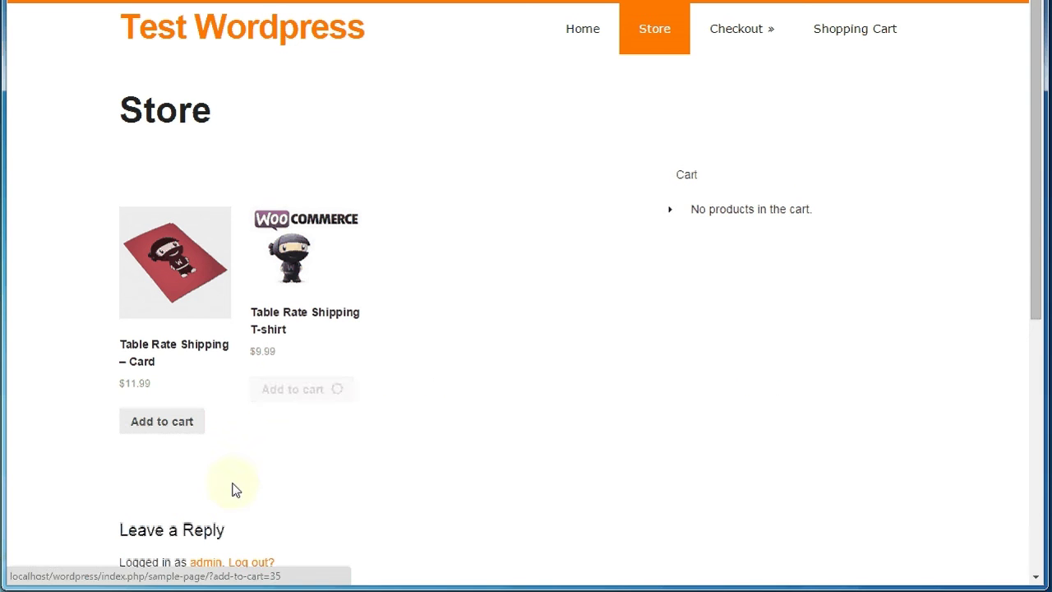
left_click(163, 429)
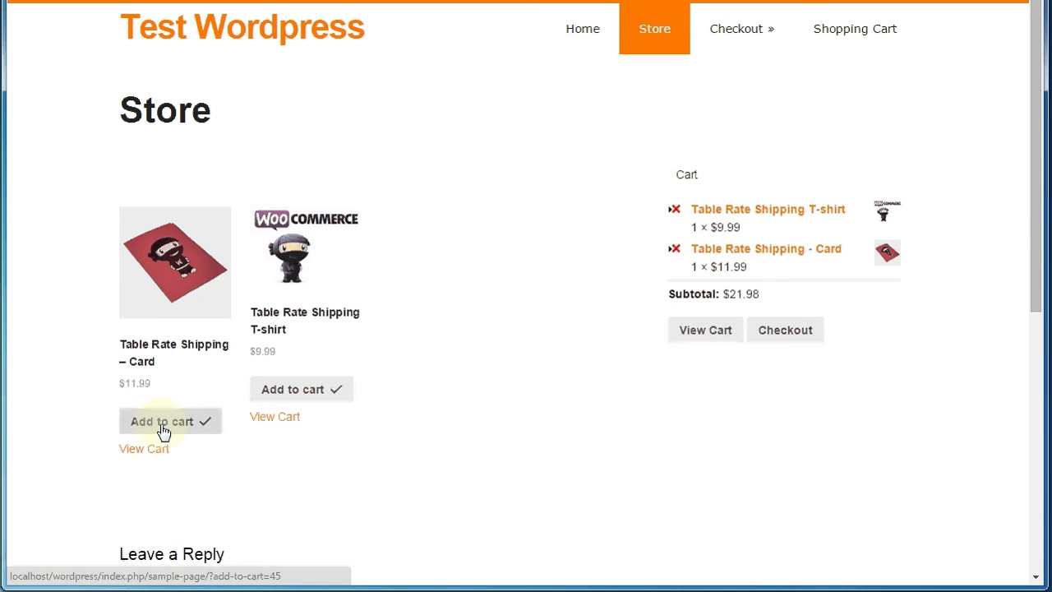
Open the shopping cart and recalculate the shipping for United States (US), Alabama.
left_click(882, 33)
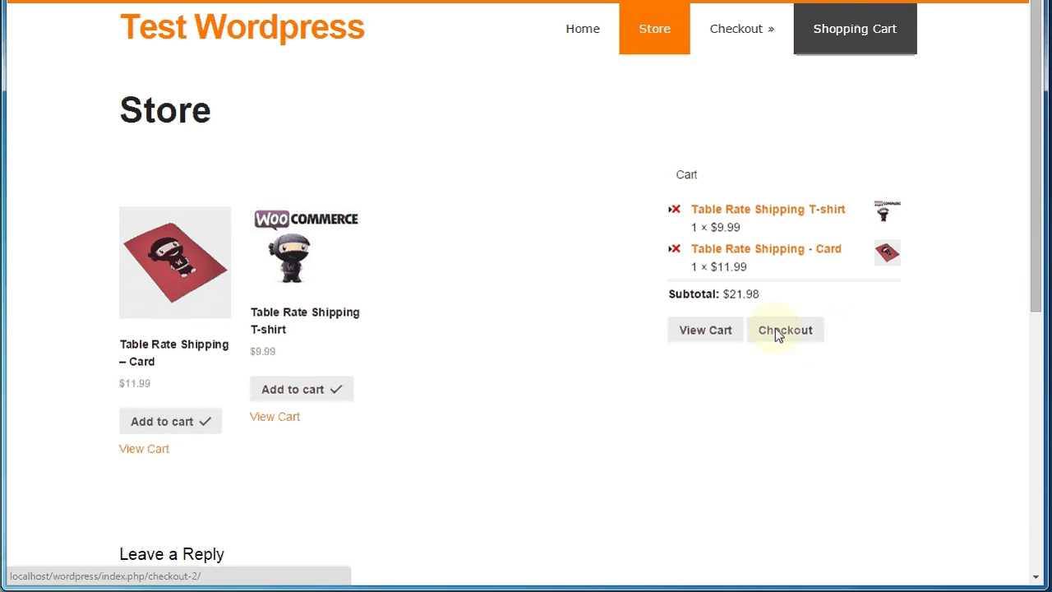
scroll(524, 369, "down", 1)
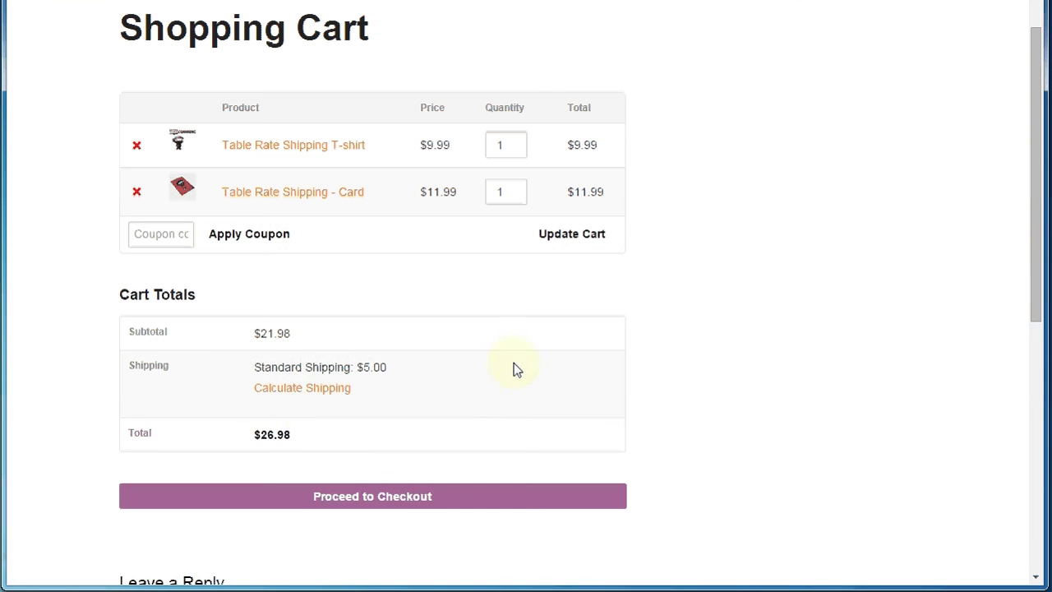
left_click(312, 390)
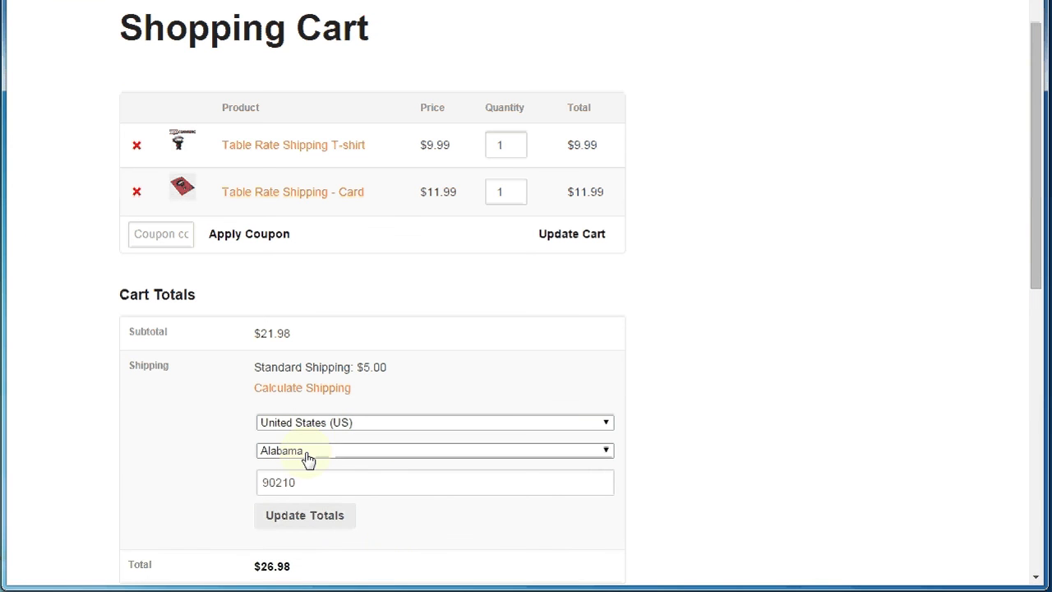
left_click(297, 520)
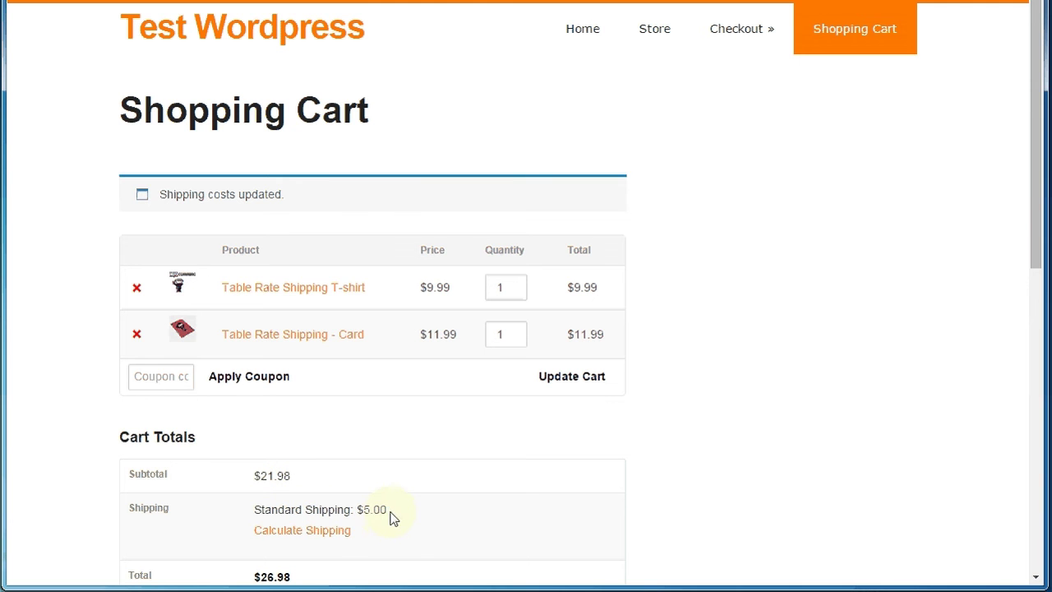
Set the Table Rate Shipping - Card quantity to 5, update the cart and check the Standard Shipping cost.
left_click(517, 332)
left_click(517, 332)
left_click(517, 331)
left_click(590, 381)
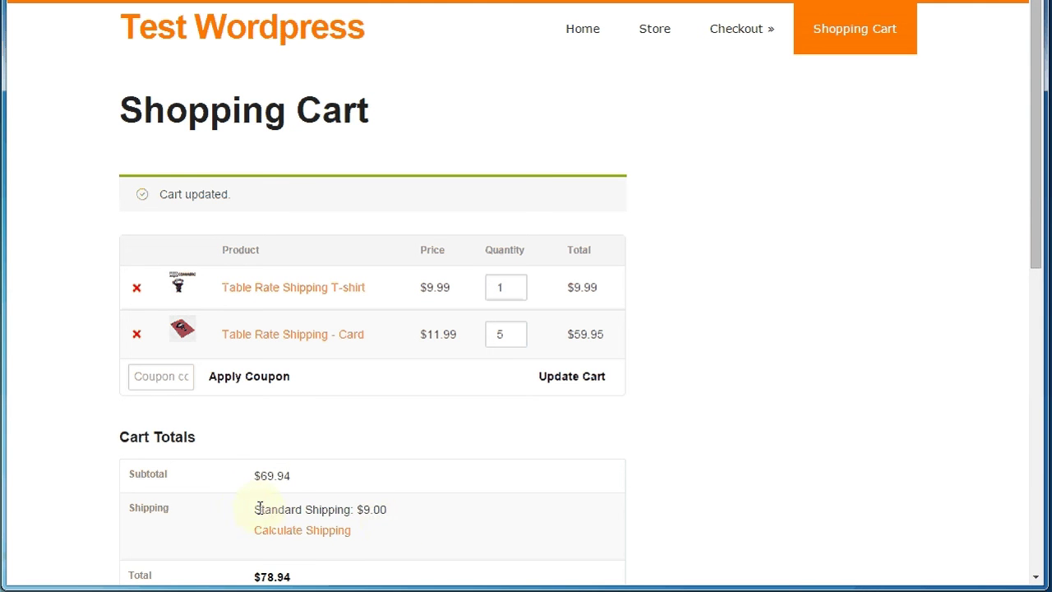
left_click_drag(254, 511, 341, 510)
left_click(416, 507)
Set the Table Rate Shipping - Card quantity to 10 and update the cart.
left_click(515, 331)
left_click(516, 331)
left_click(515, 330)
left_click(515, 330)
left_click(515, 330)
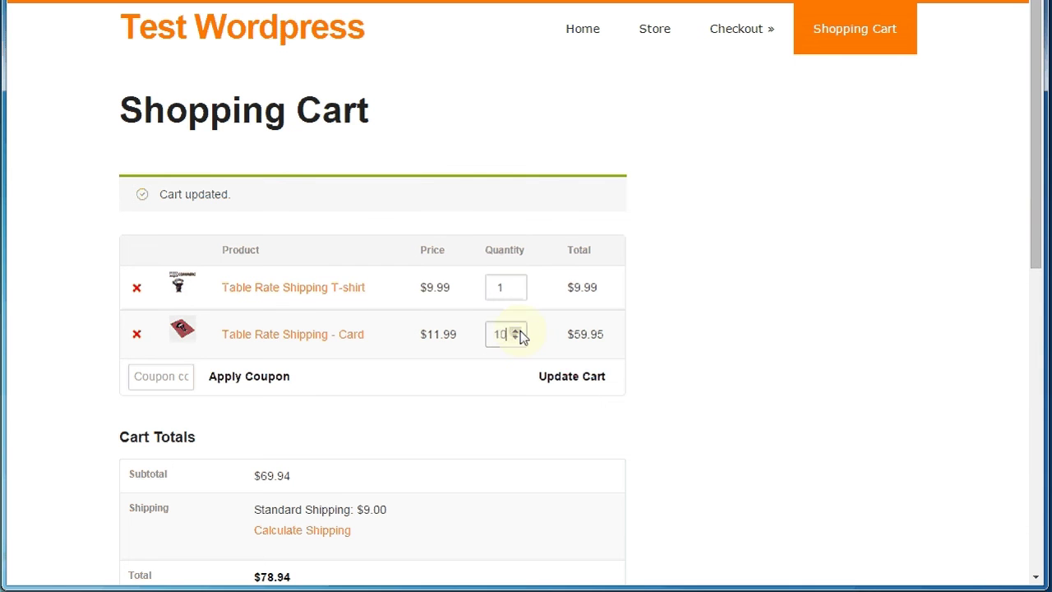
left_click(588, 382)
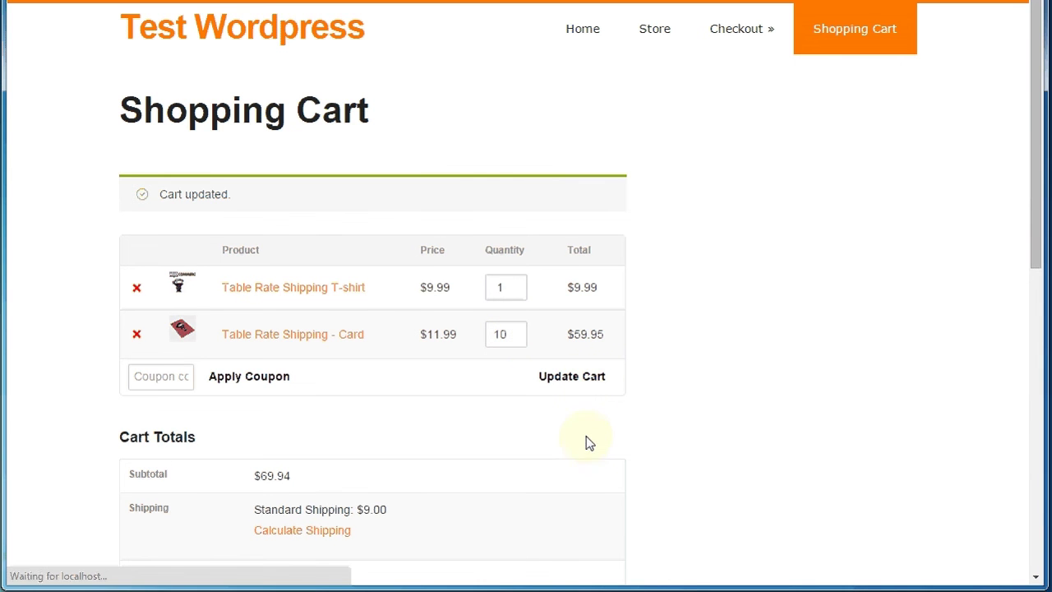
Examine the subtotal, Standard Shipping cost and total of the updated cart.
scroll(586, 443, "down", 1)
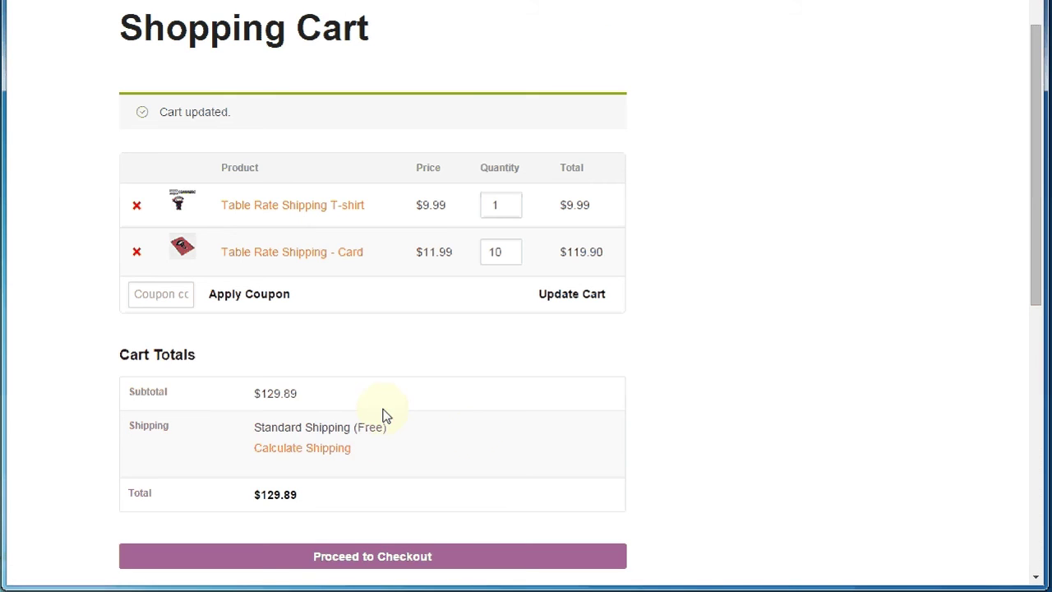
scroll(436, 411, "up", 1)
scroll(440, 411, "down", 1)
scroll(442, 412, "up", 1)
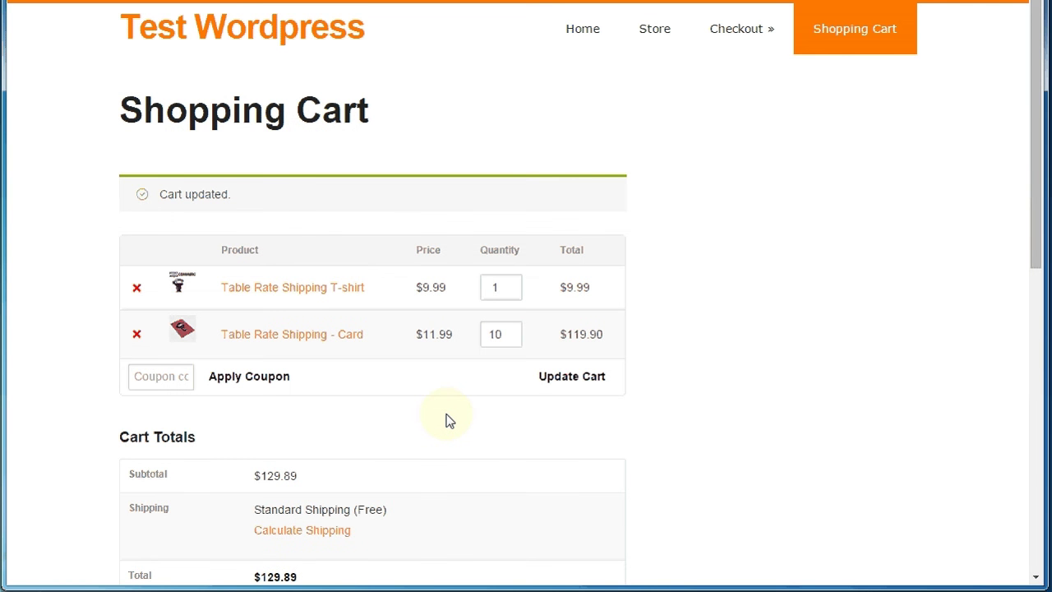
scroll(450, 421, "down", 1)
scroll(451, 420, "up", 1)
scroll(456, 420, "down", 1)
scroll(457, 420, "up", 1)
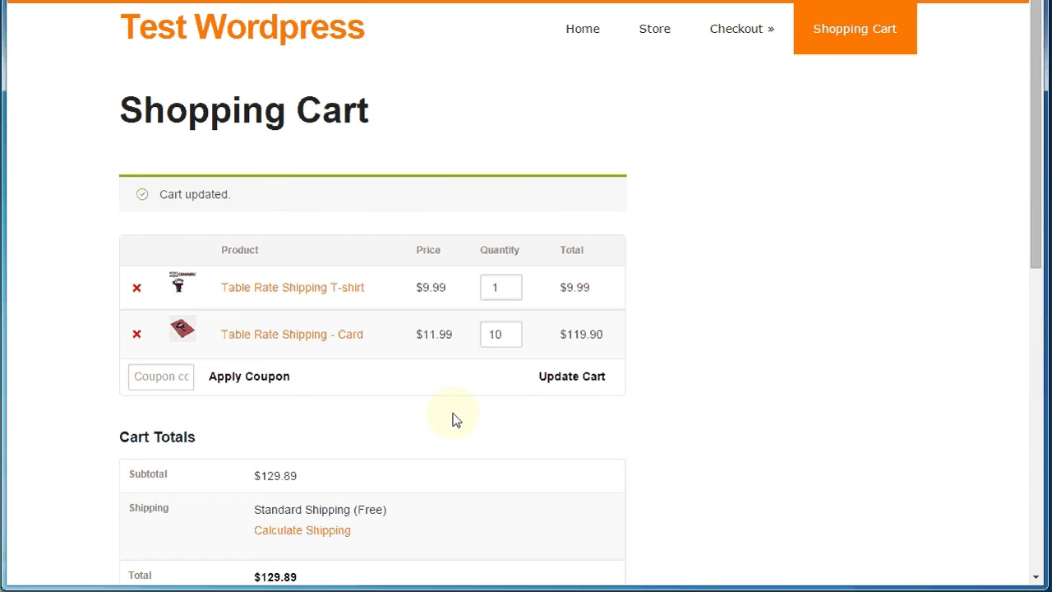